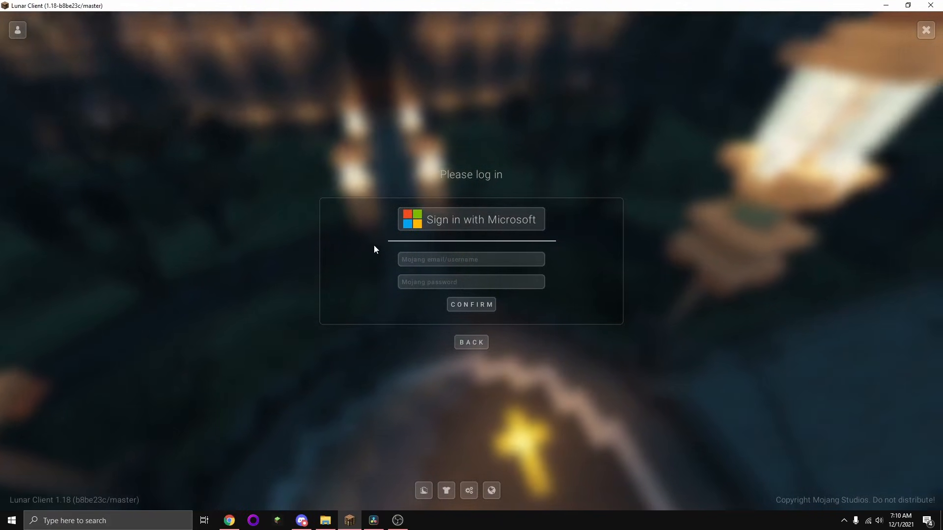
Step: Switch from the launcher to File Explorer showing the lunarclient\settings\game folder with accounts.json
key("alt+Tab")
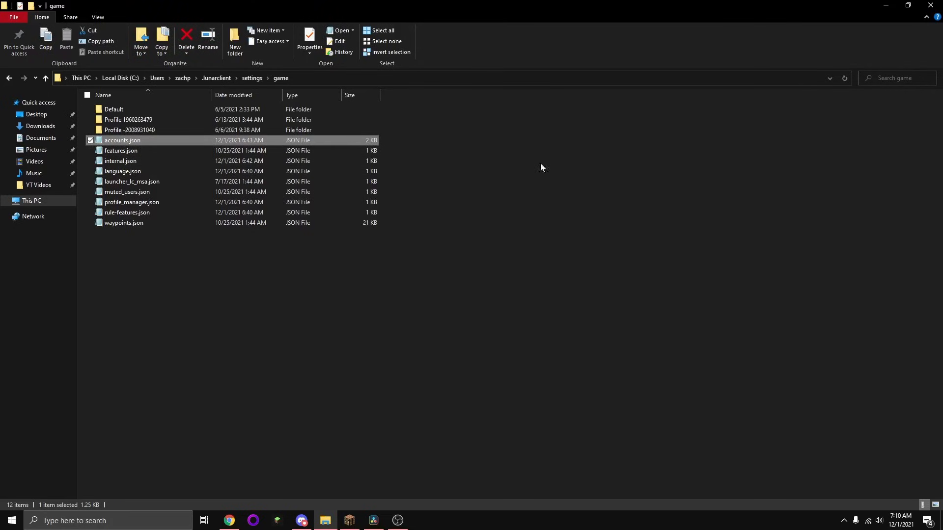
right_click(330, 143)
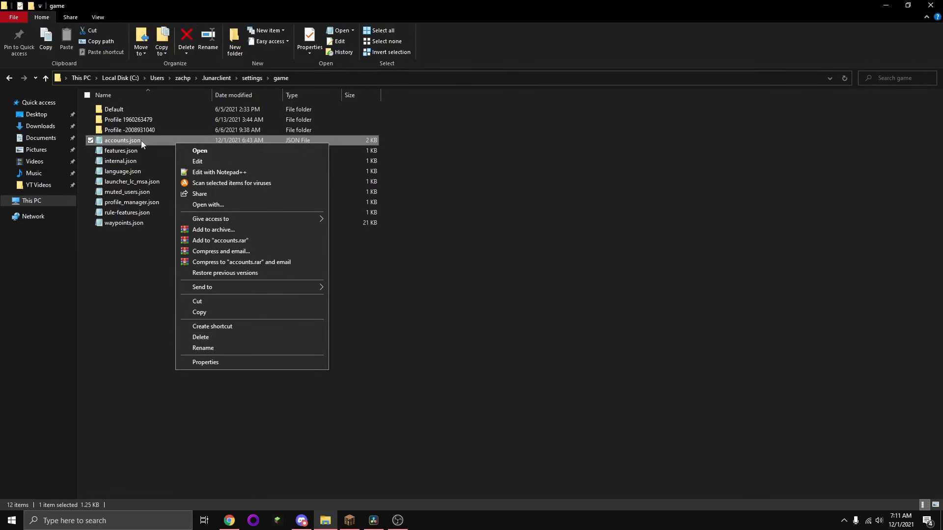
key("Menu")
left_click(66, 339)
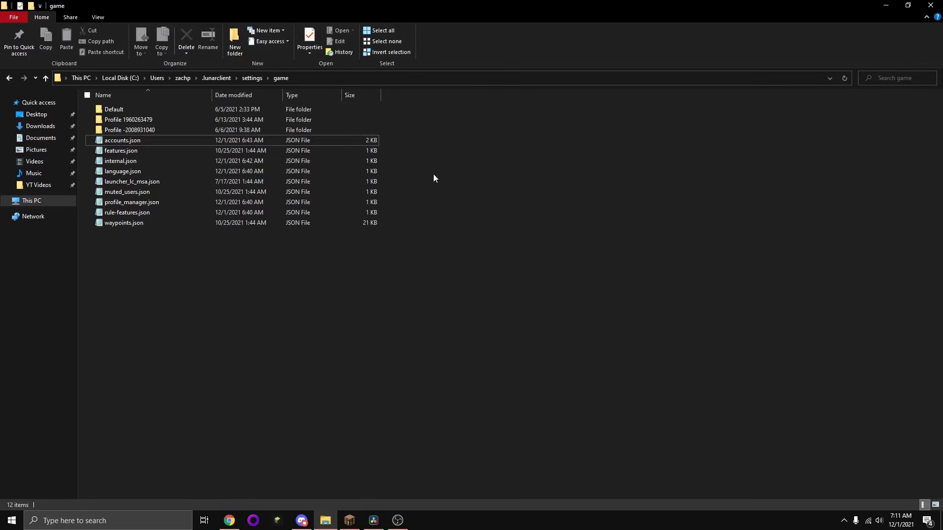
left_click(293, 141)
left_click(477, 185)
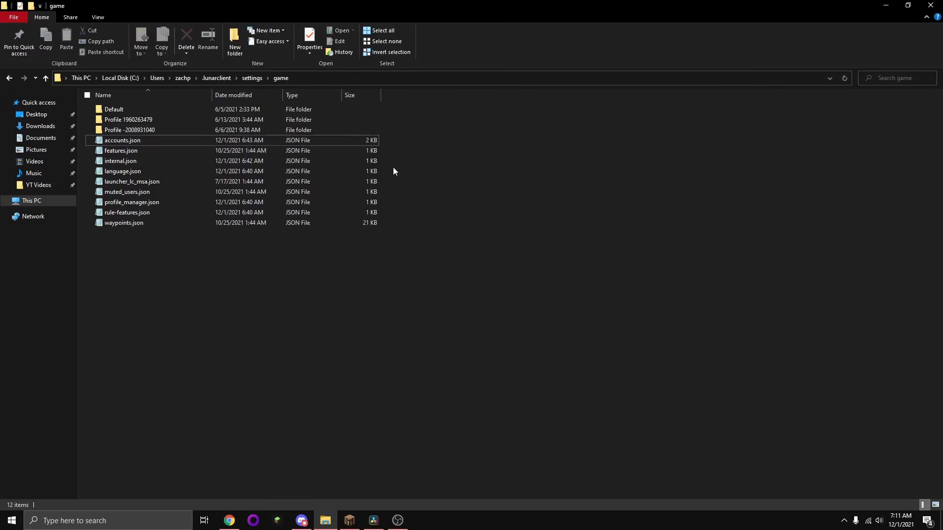